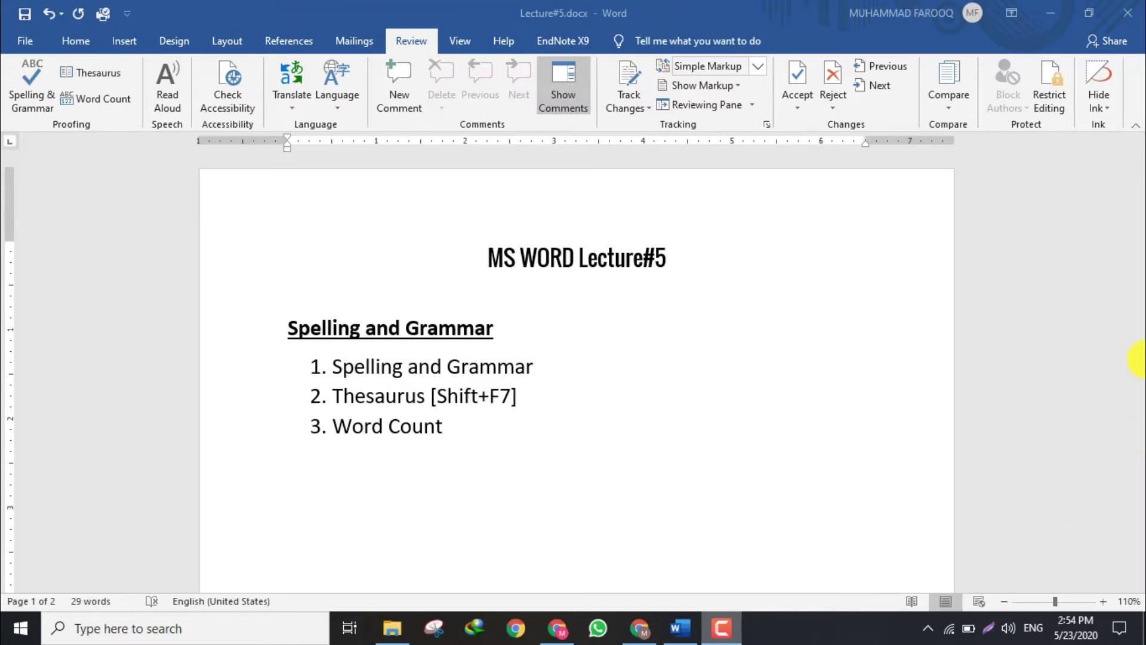
Step: Scroll down the Lecture#5 document toward the Spelling section with the misspelled sentence
scroll(1137, 340, "down", 8)
scroll(1138, 352, "down", 6)
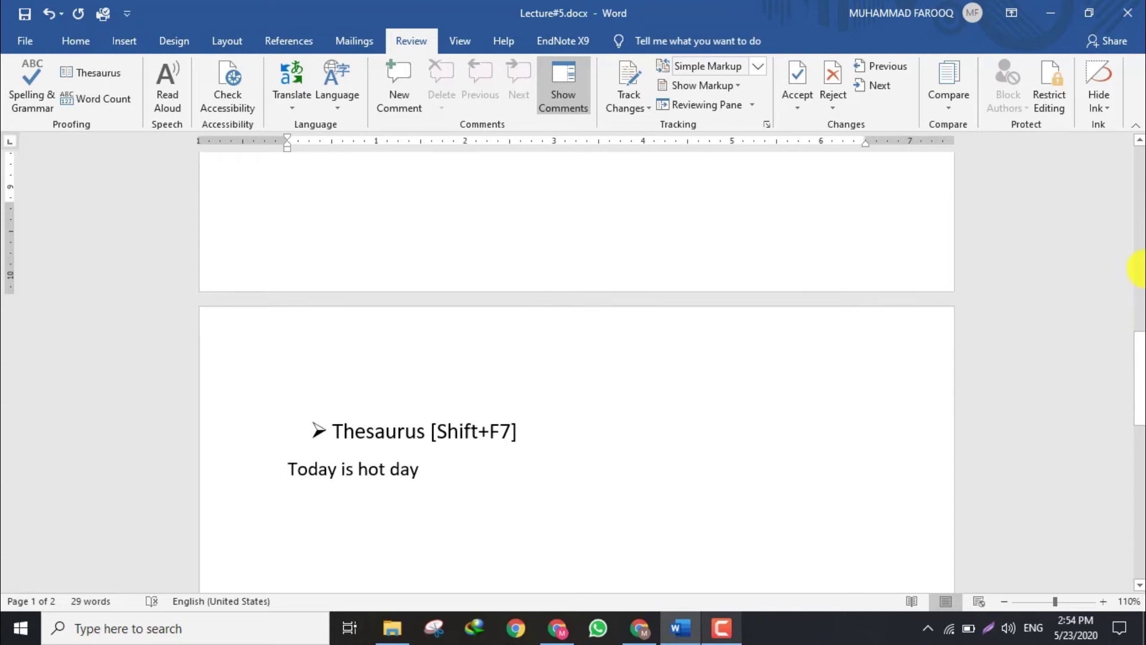
left_click_drag(1137, 269, 1138, 248)
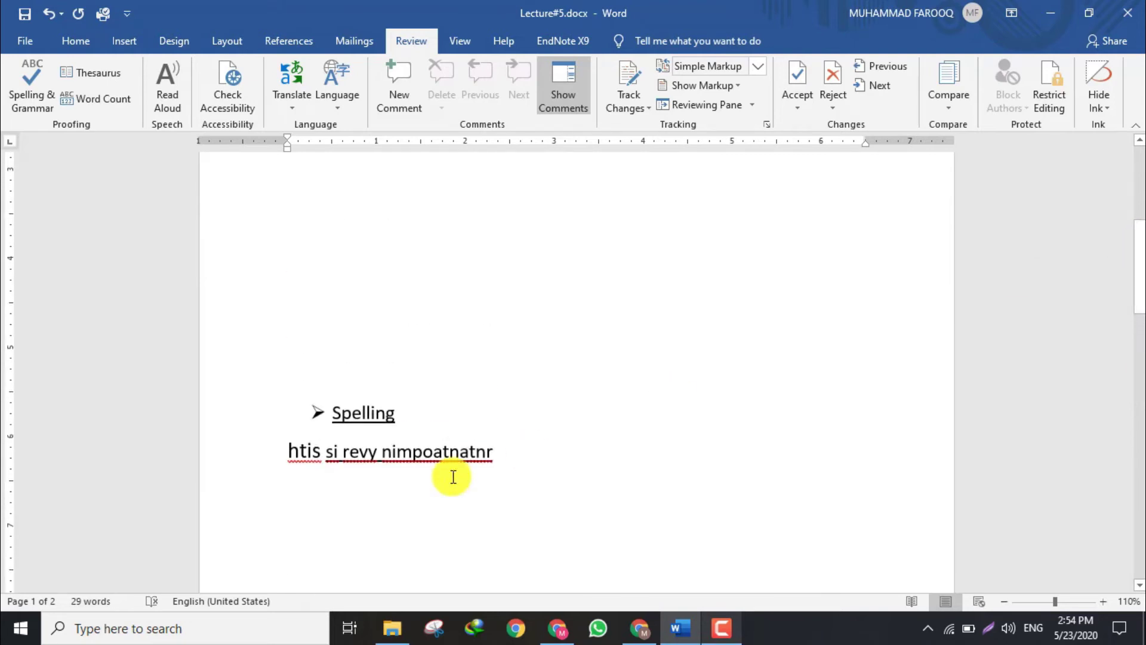
triple_click(322, 453)
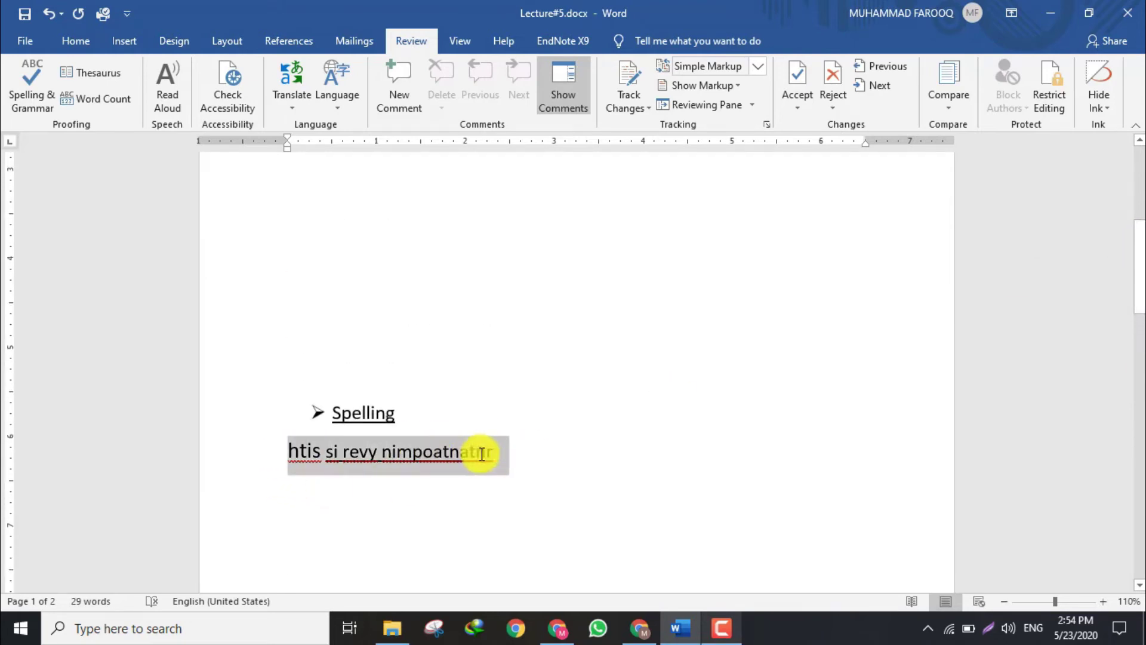
left_click(500, 457)
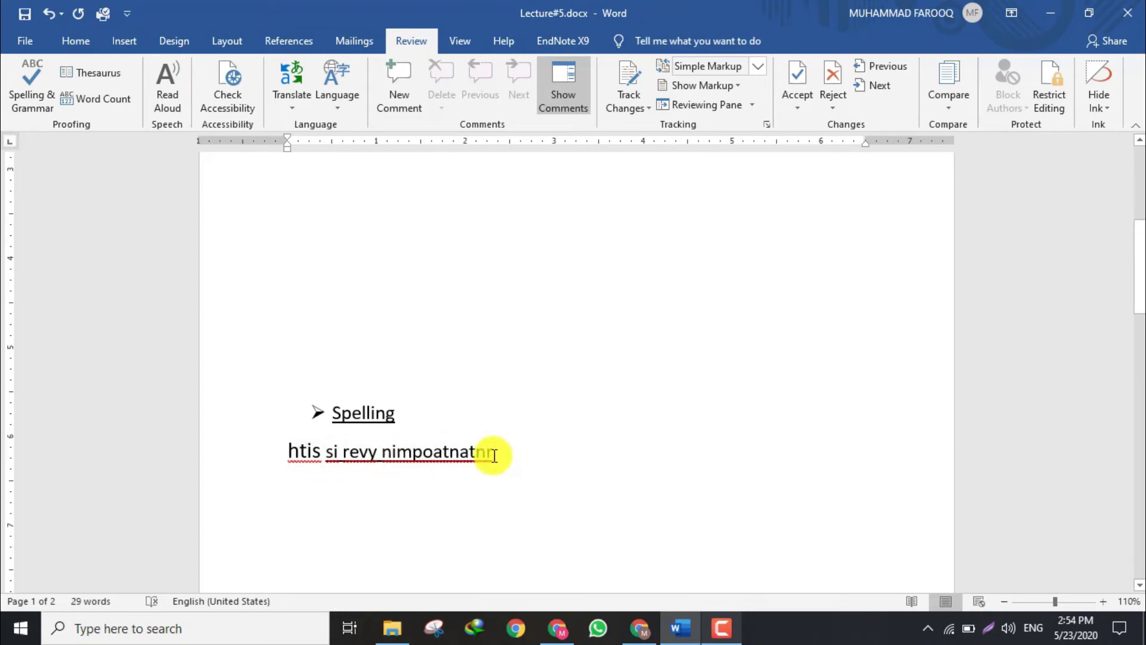
left_click(266, 463)
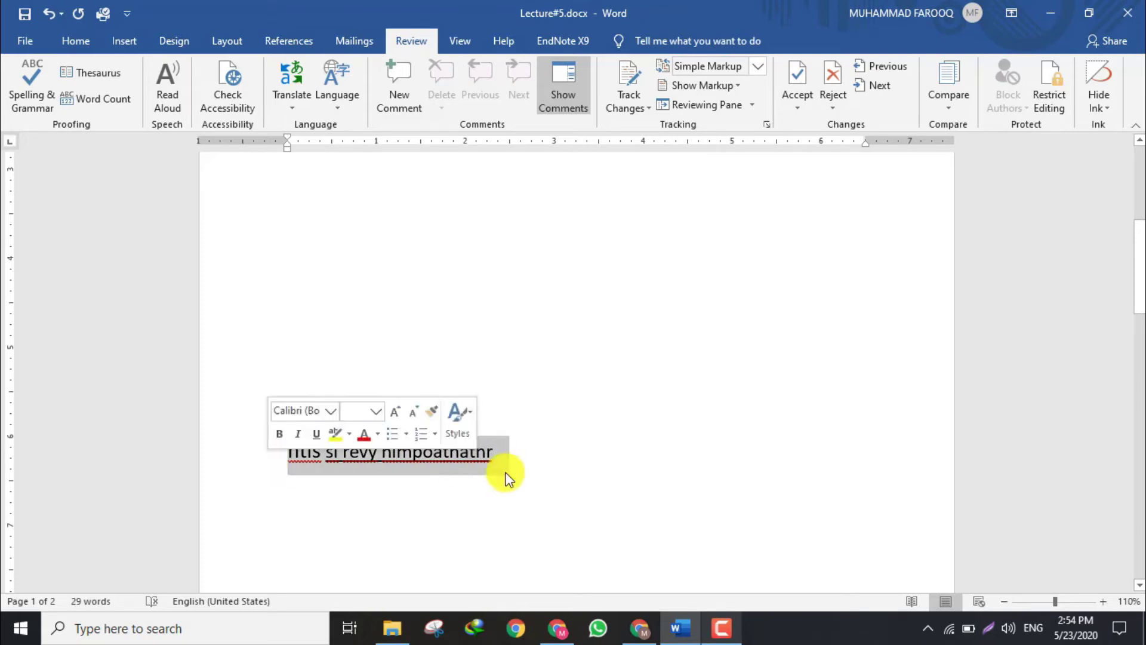
left_click(492, 462)
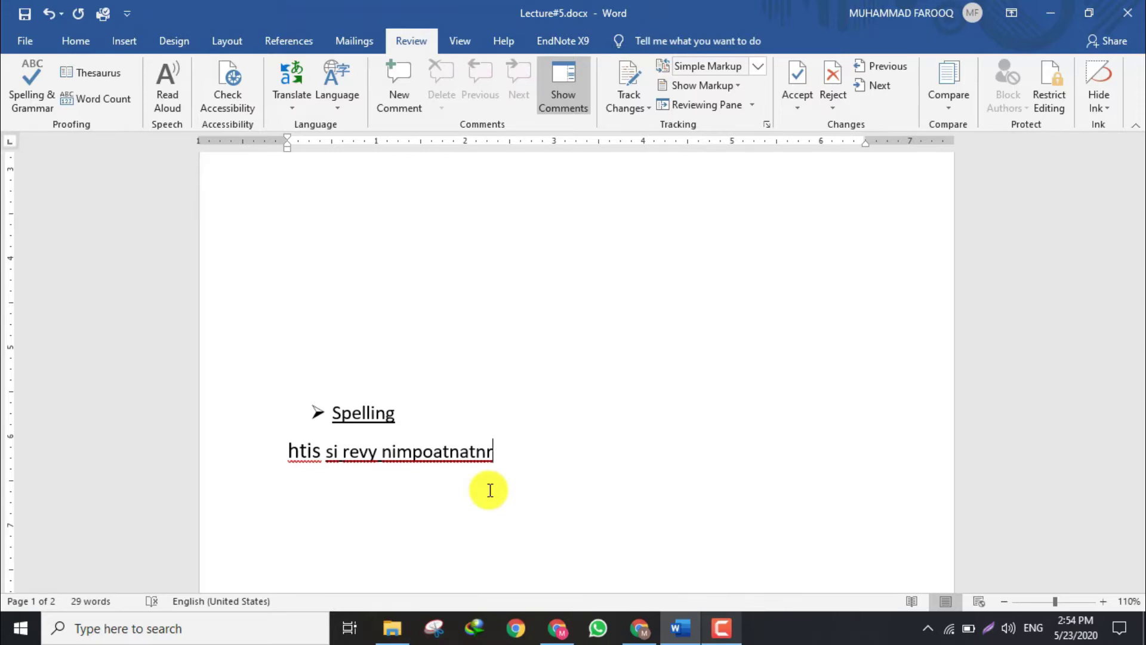
Step: Run the F7 spell check, accepting 'this', 'is', 'very' and 'important' as corrections
key("F7")
key("F7")
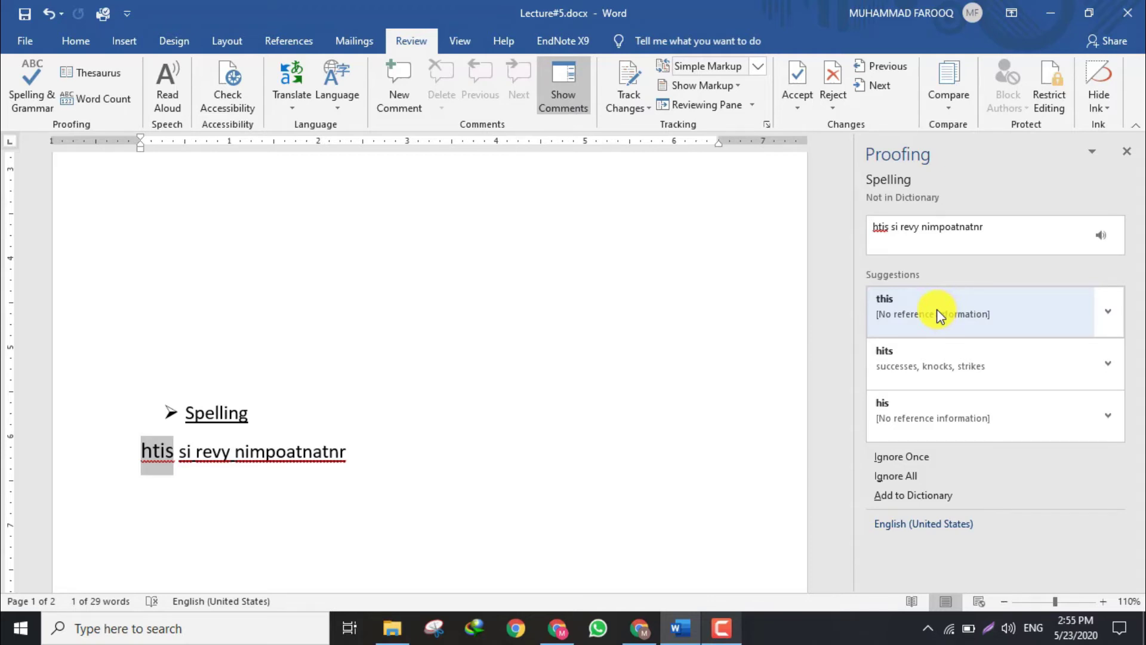
left_click(940, 316)
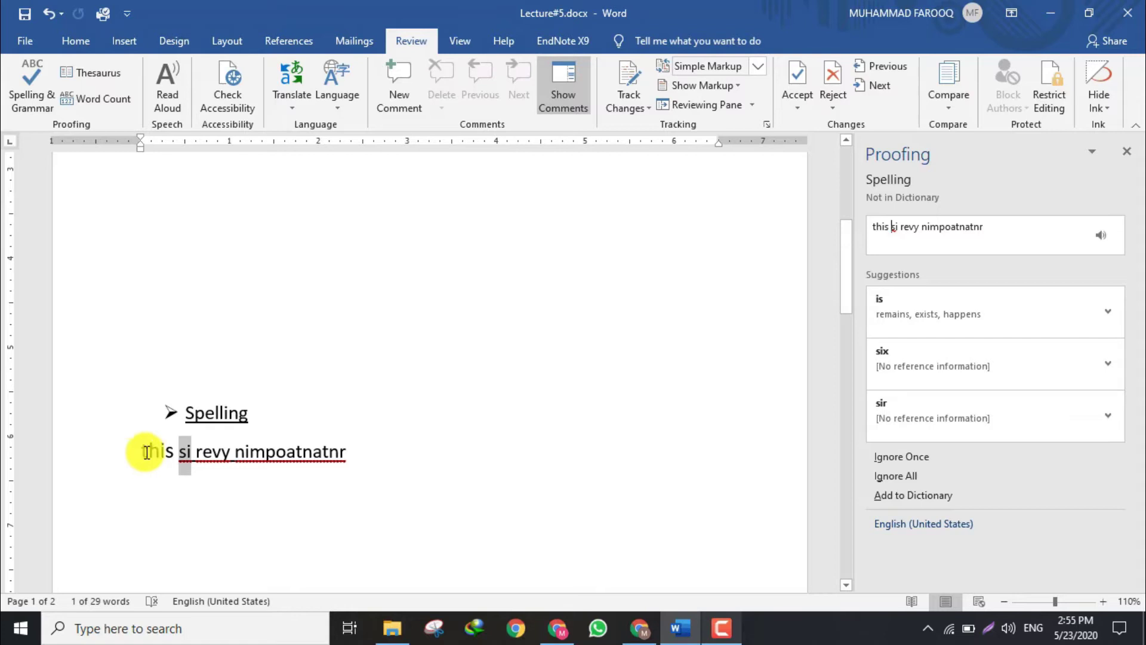
left_click(174, 452)
key("ctrl+z")
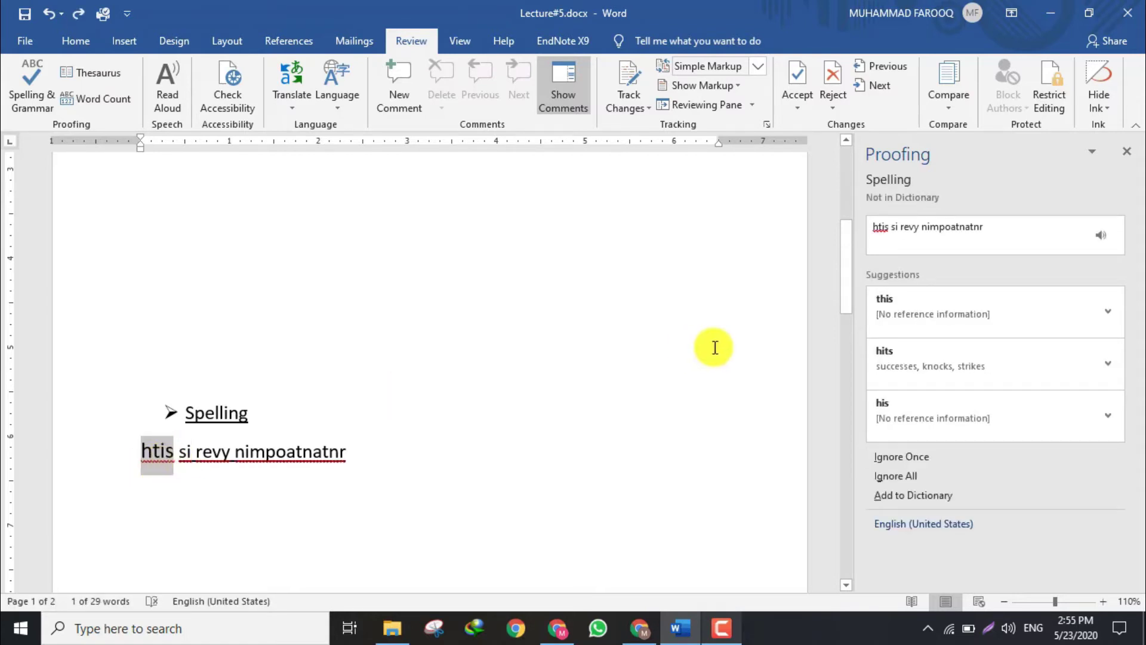
left_click(903, 314)
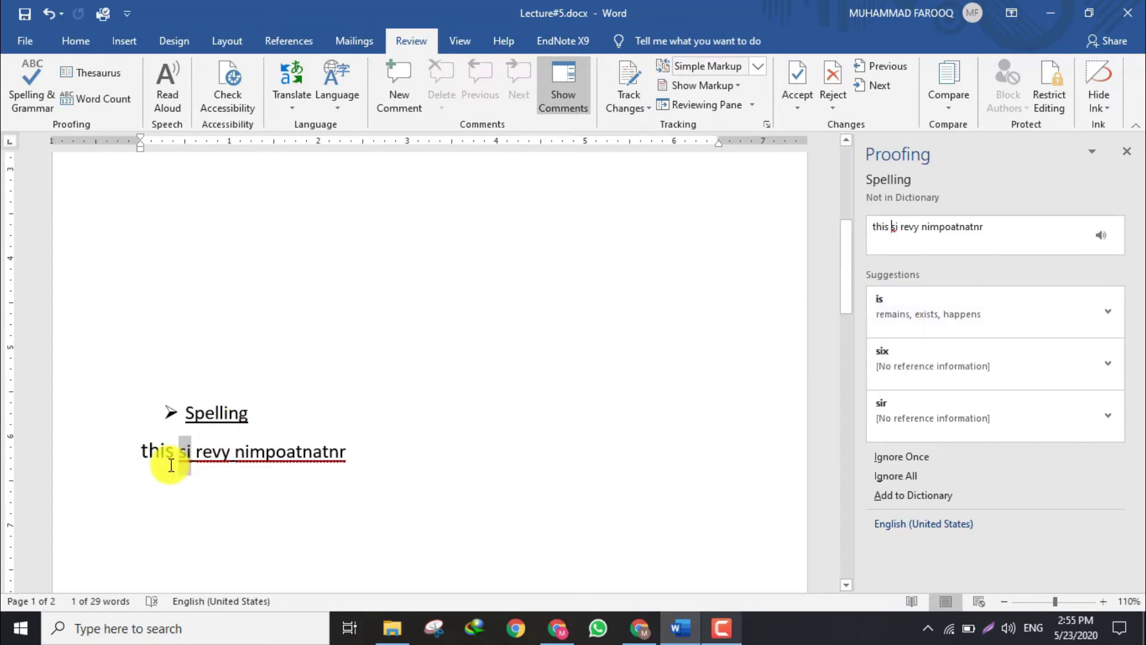
left_click(954, 302)
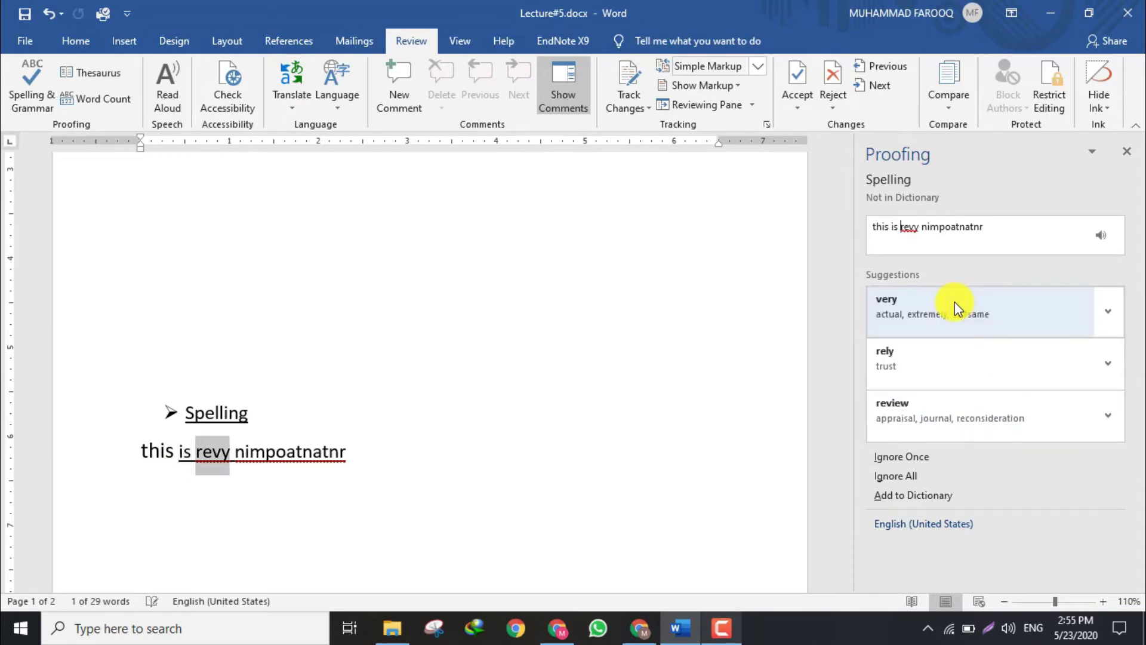
left_click(934, 316)
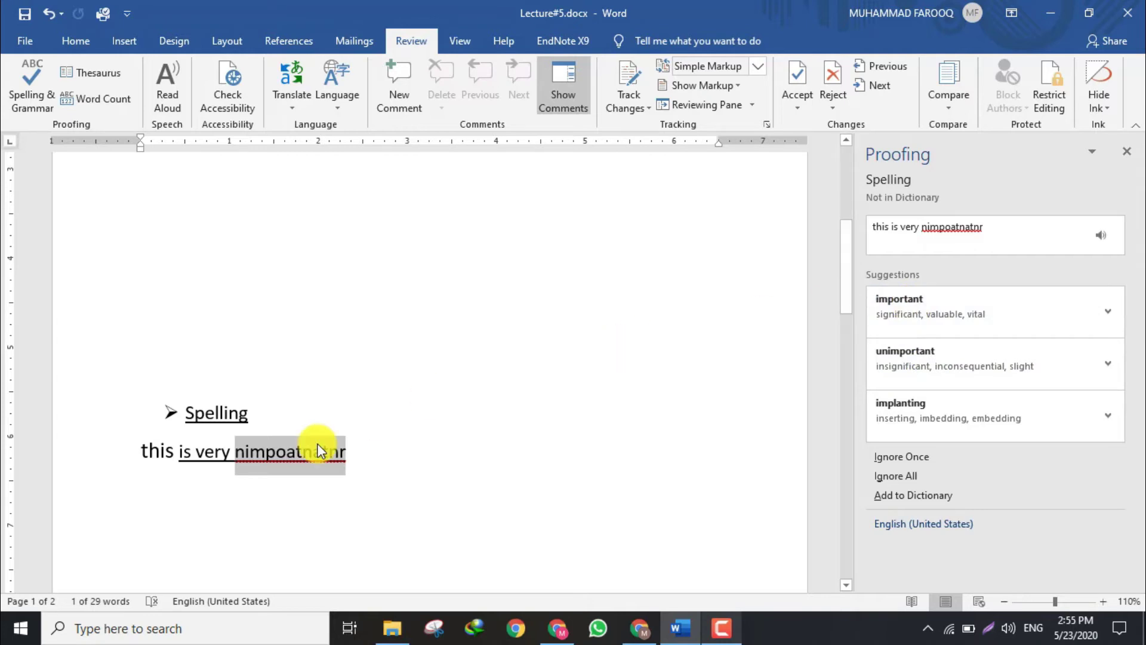
left_click(921, 323)
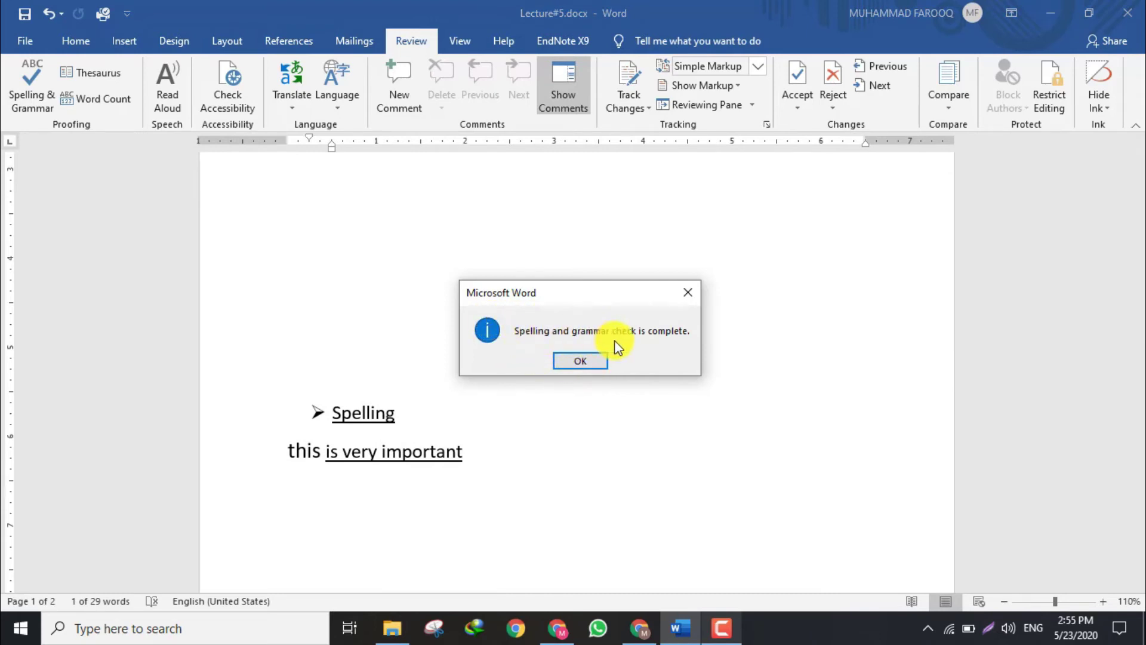
Step: Dismiss the completion message and remove the underline from 'this is very important'
left_click(580, 361)
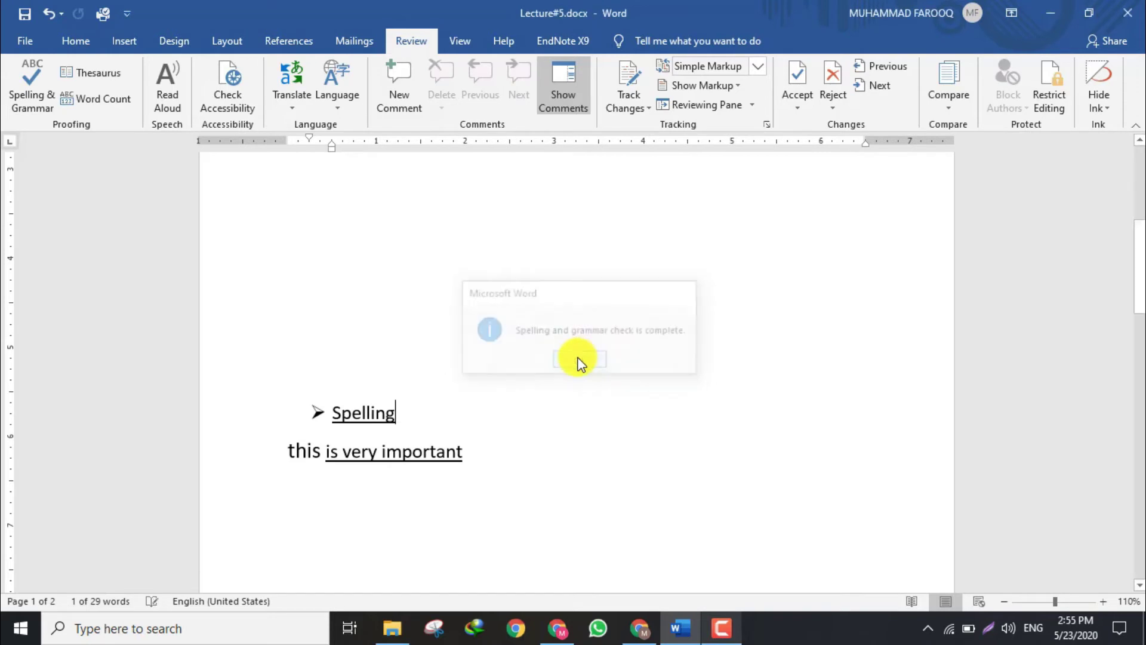
left_click_drag(471, 451, 284, 455)
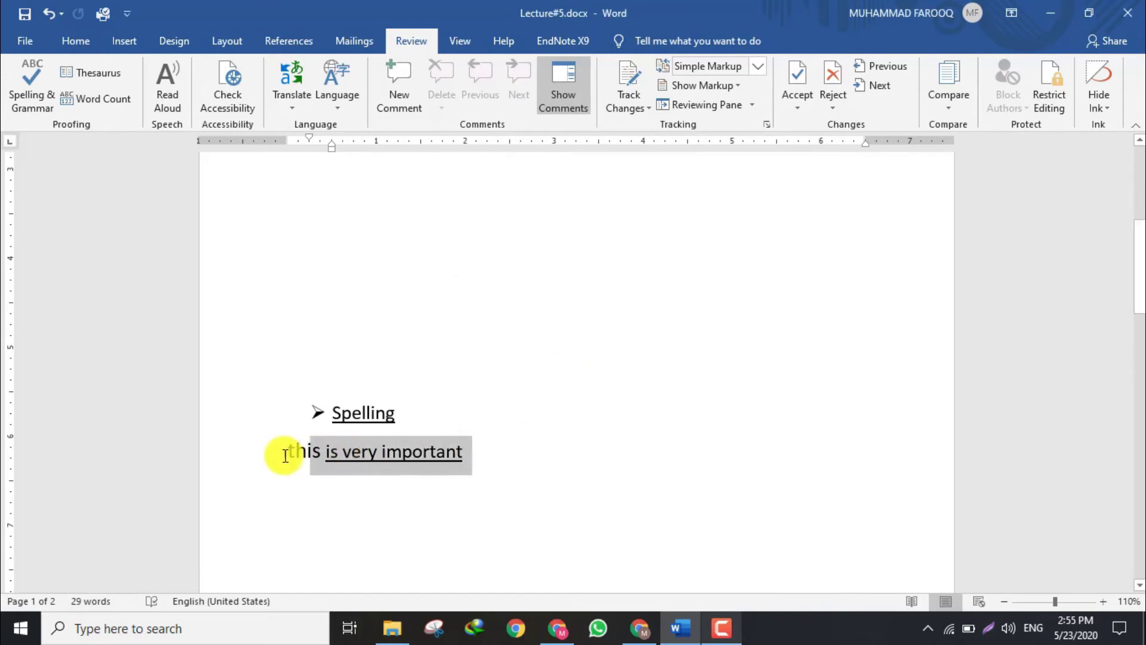
key("ctrl+u")
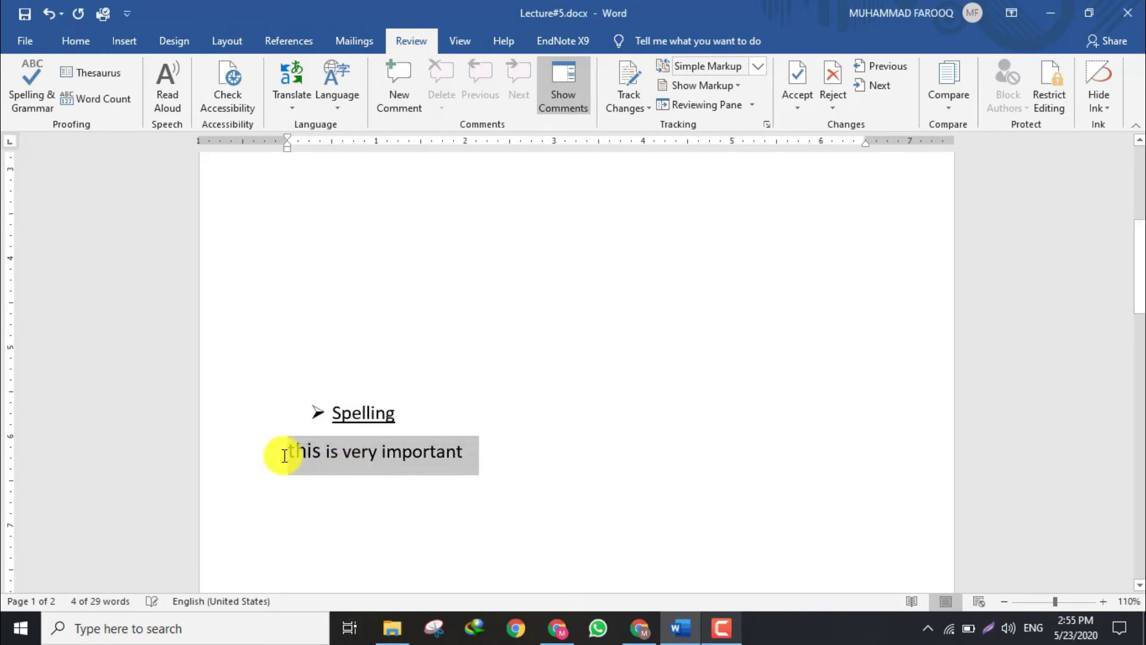
left_click(517, 439)
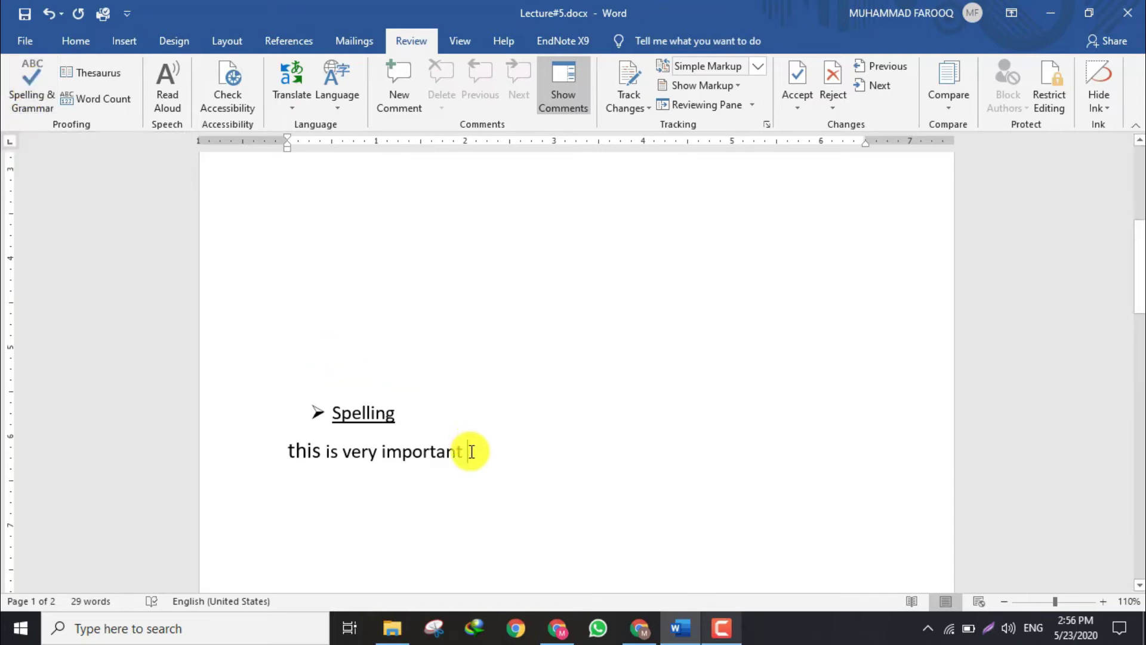
Step: Show Thesaurus synonyms for 'Today' in the page 2 sentence 'Today is hot day'
mouse_move(1139, 265)
left_mouse_down()
mouse_move(1140, 194)
mouse_move(1133, 378)
left_mouse_up()
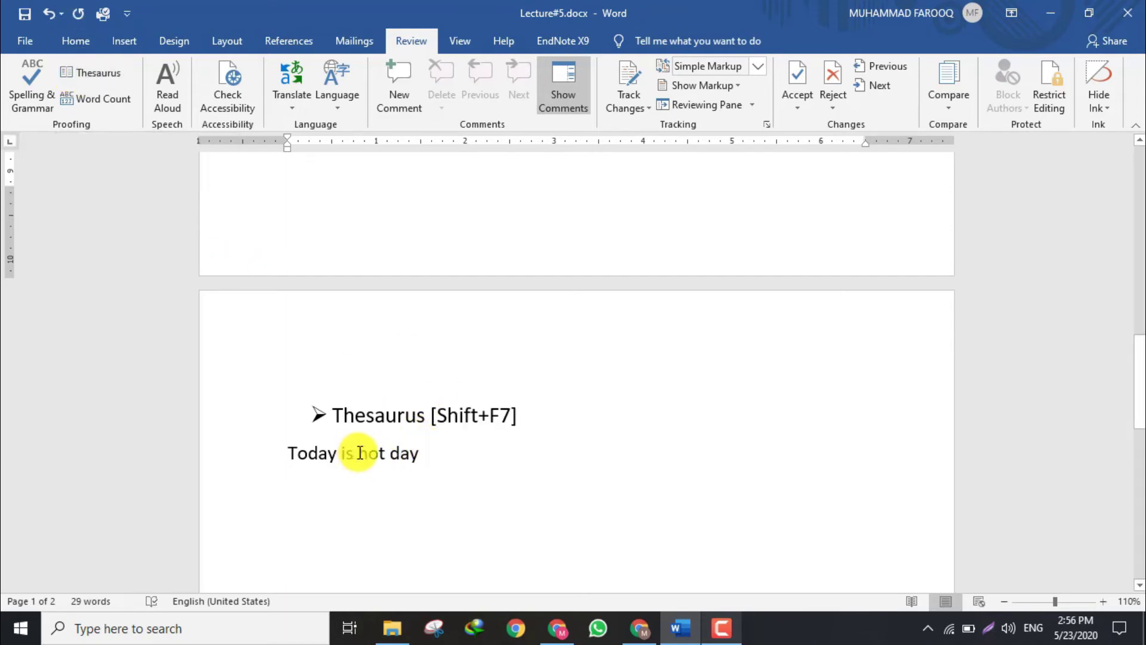
left_click(289, 454)
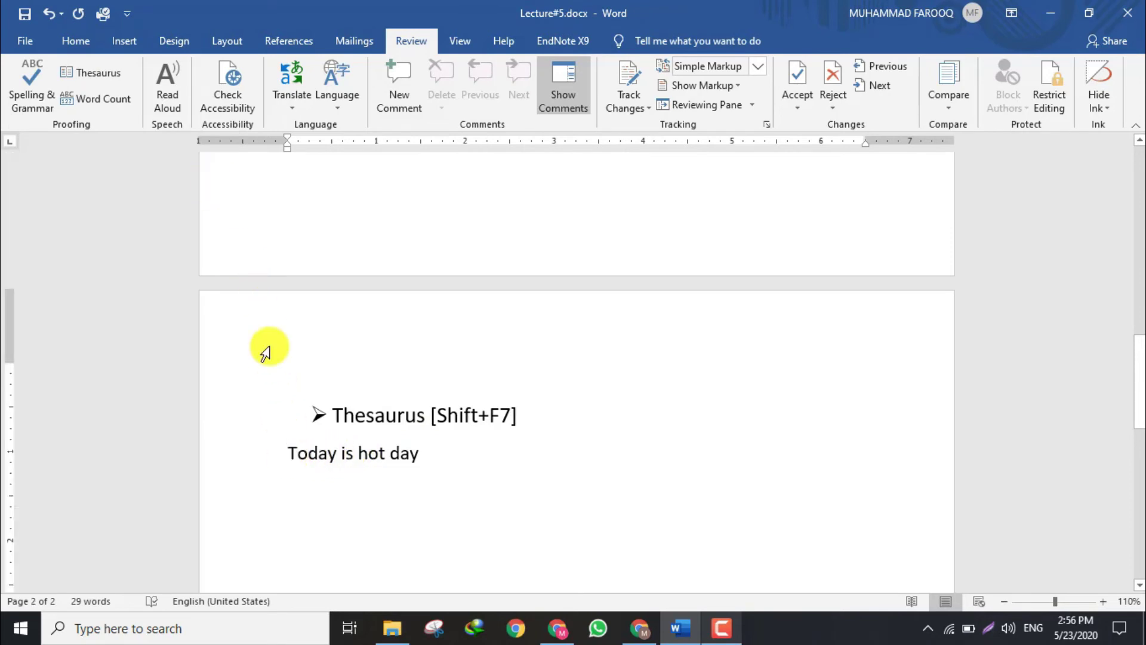
left_click(83, 73)
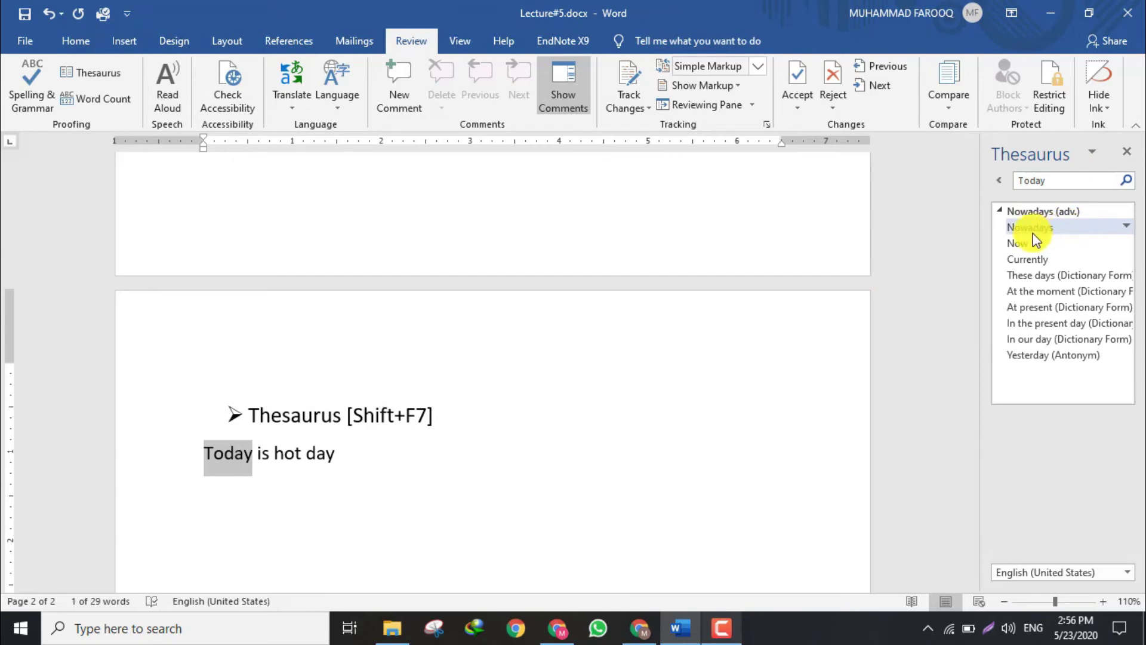
mouse_move(1056, 242)
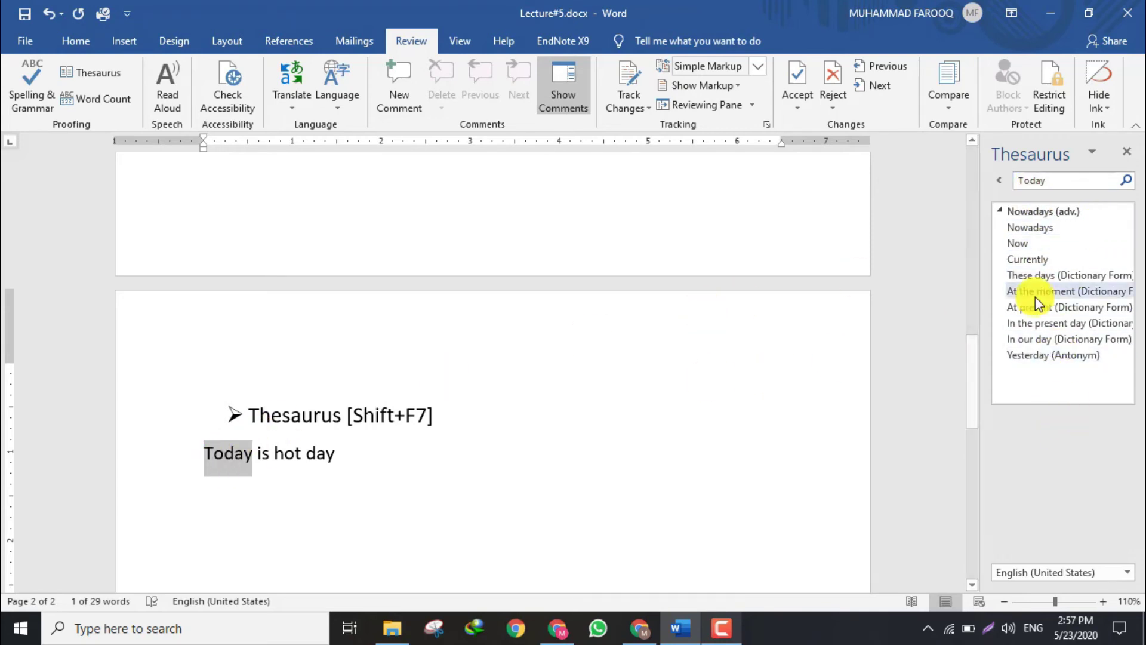
left_click(1128, 243)
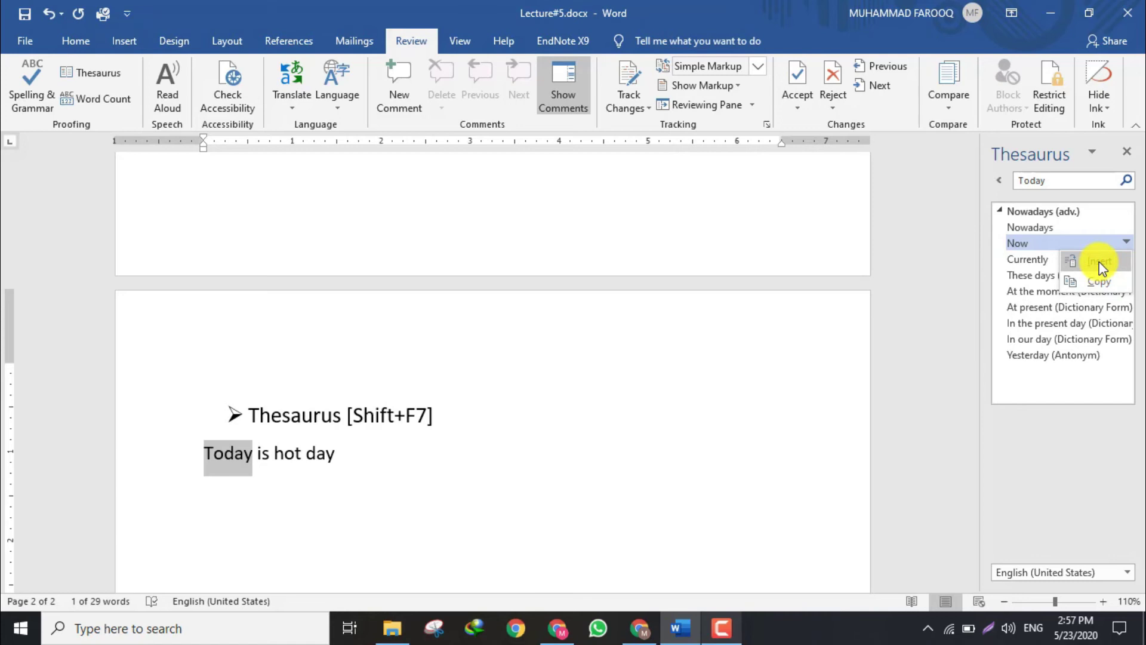
left_click(1101, 263)
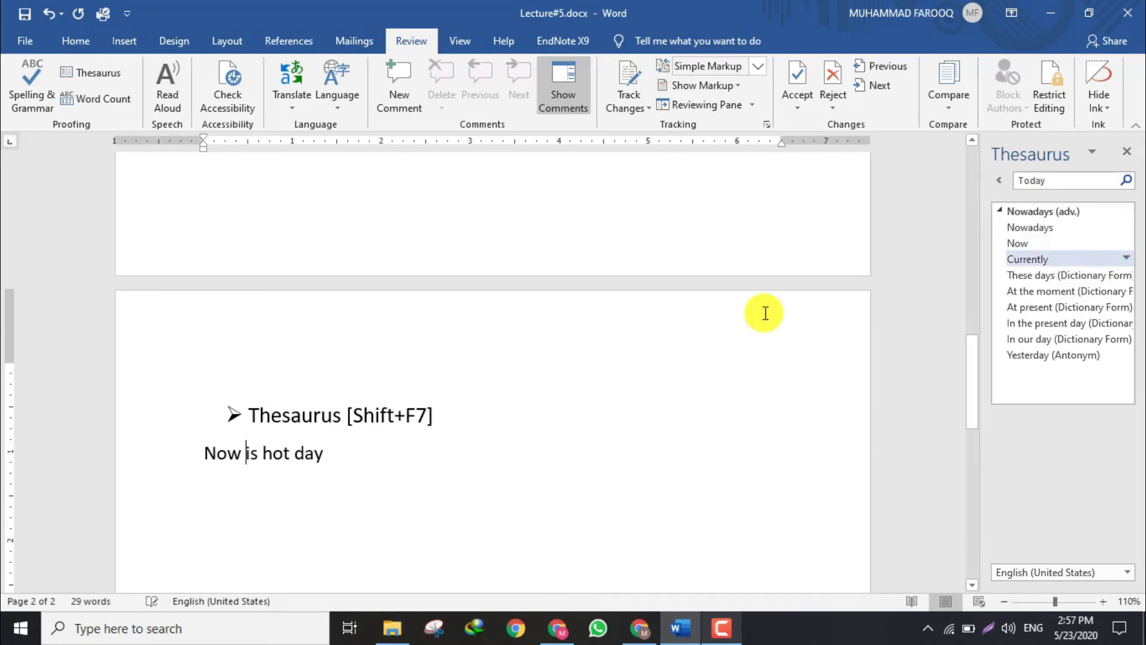
left_click(266, 454)
double_click(290, 451)
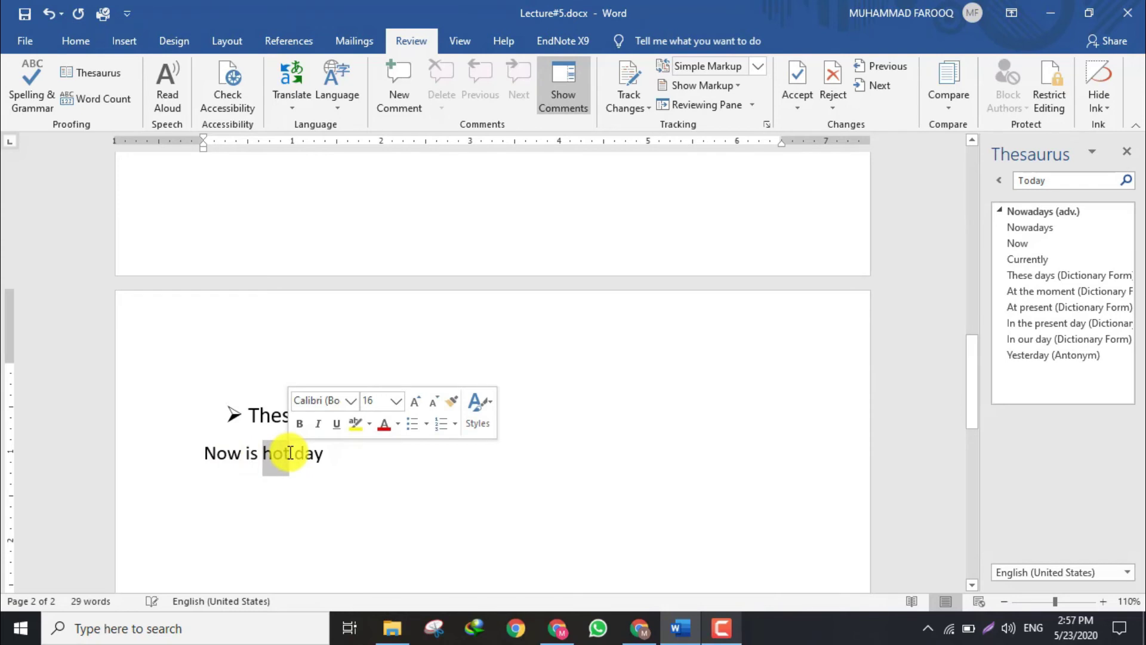
key("ctrl+z")
left_click(278, 452)
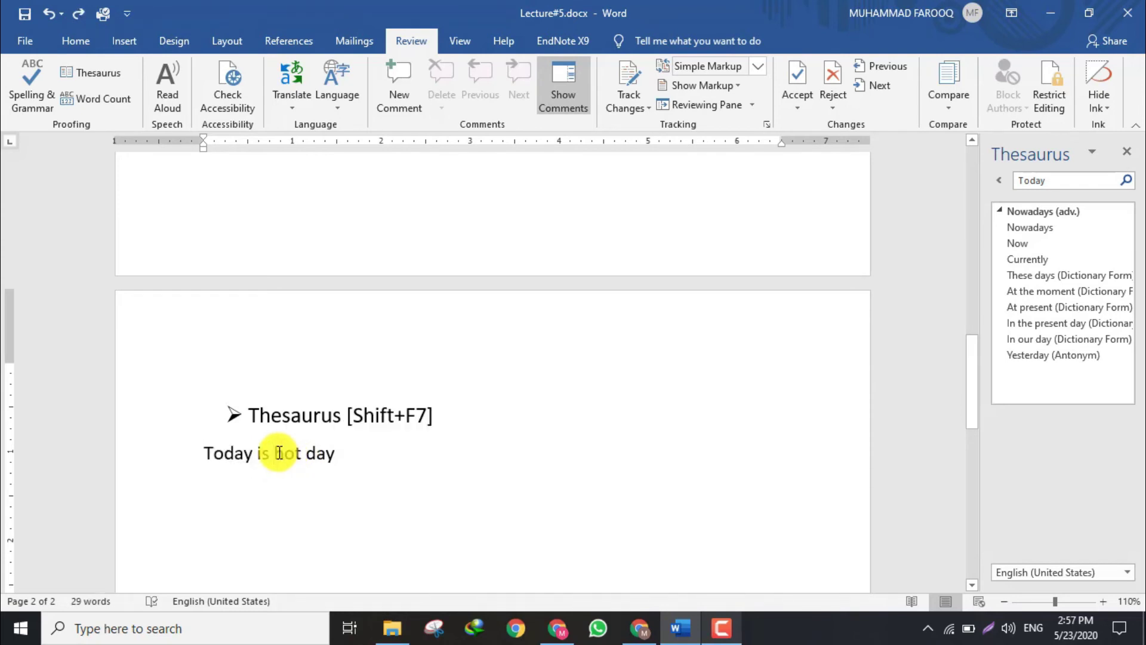
Step: Insert the Thesaurus synonym 'boiling' in place of 'hot', then close the Thesaurus pane
left_click(94, 82)
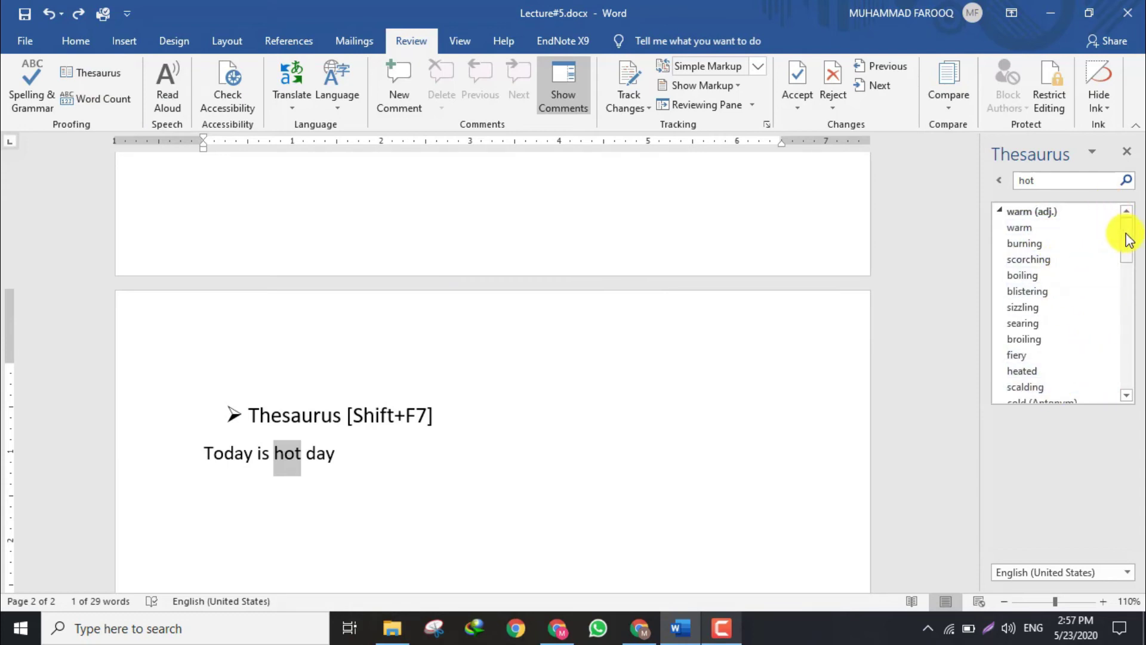
mouse_move(1125, 238)
left_mouse_down()
mouse_move(1130, 310)
mouse_move(1131, 251)
mouse_move(1110, 288)
mouse_move(1128, 233)
left_mouse_up()
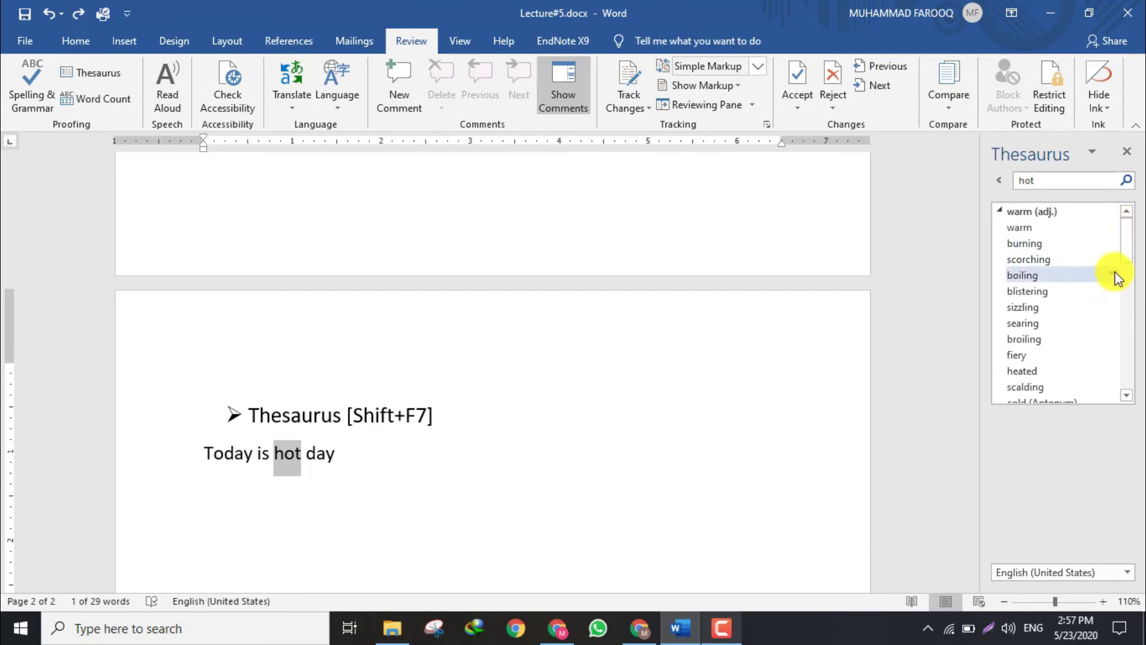
mouse_move(1056, 275)
left_click(1113, 273)
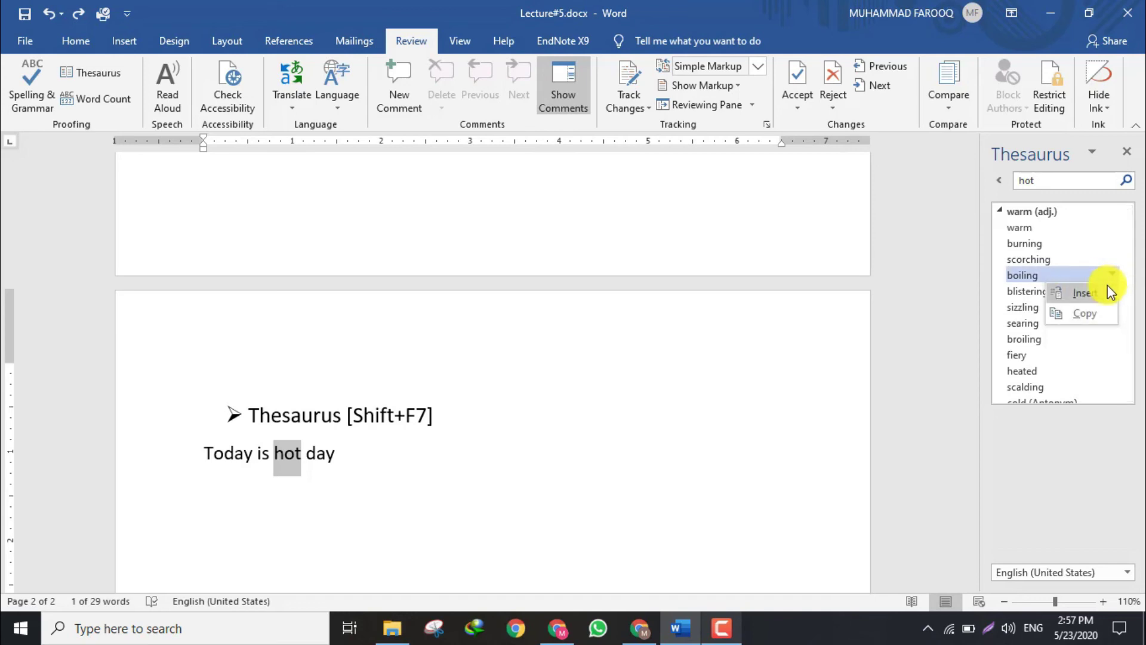
left_click(1103, 291)
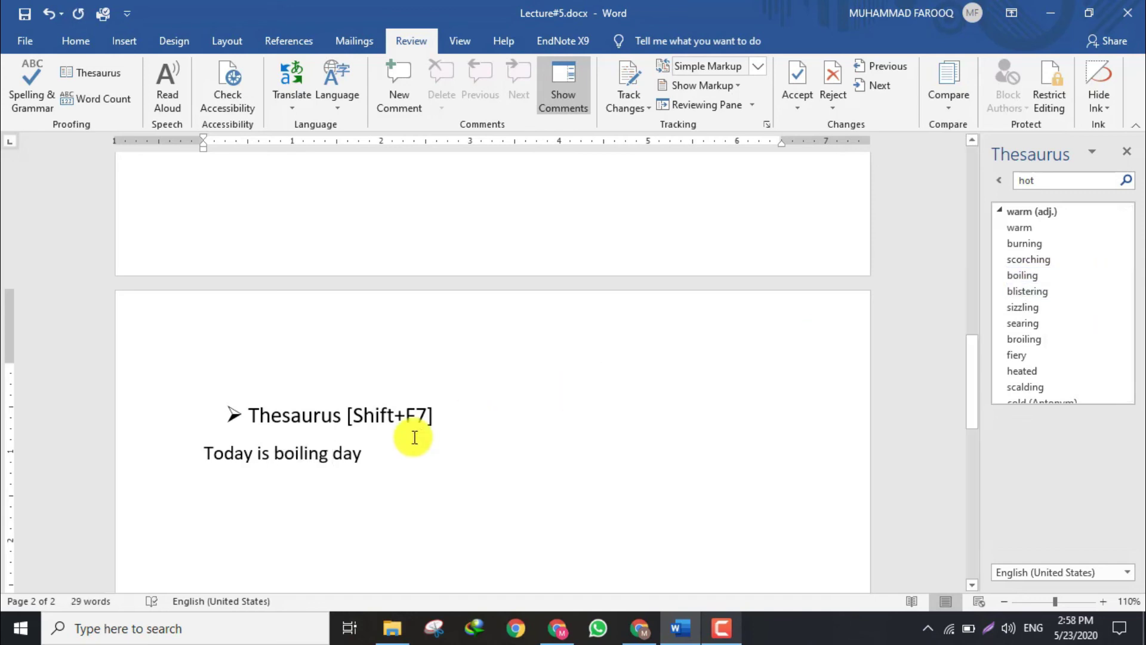
left_click(380, 453)
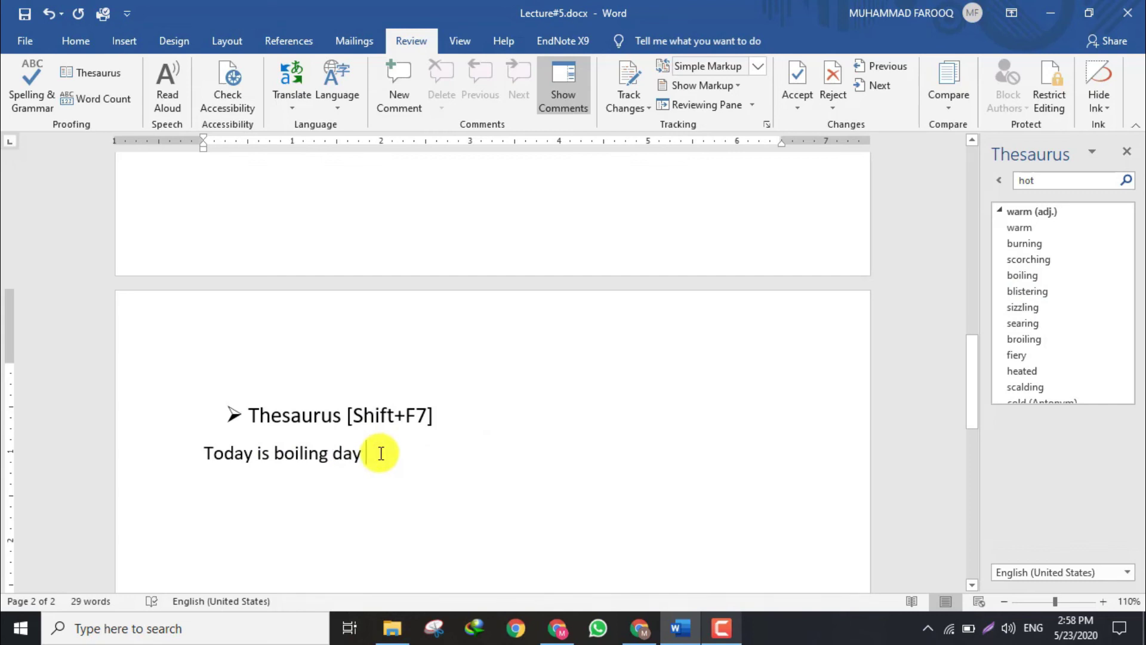
left_click(1125, 151)
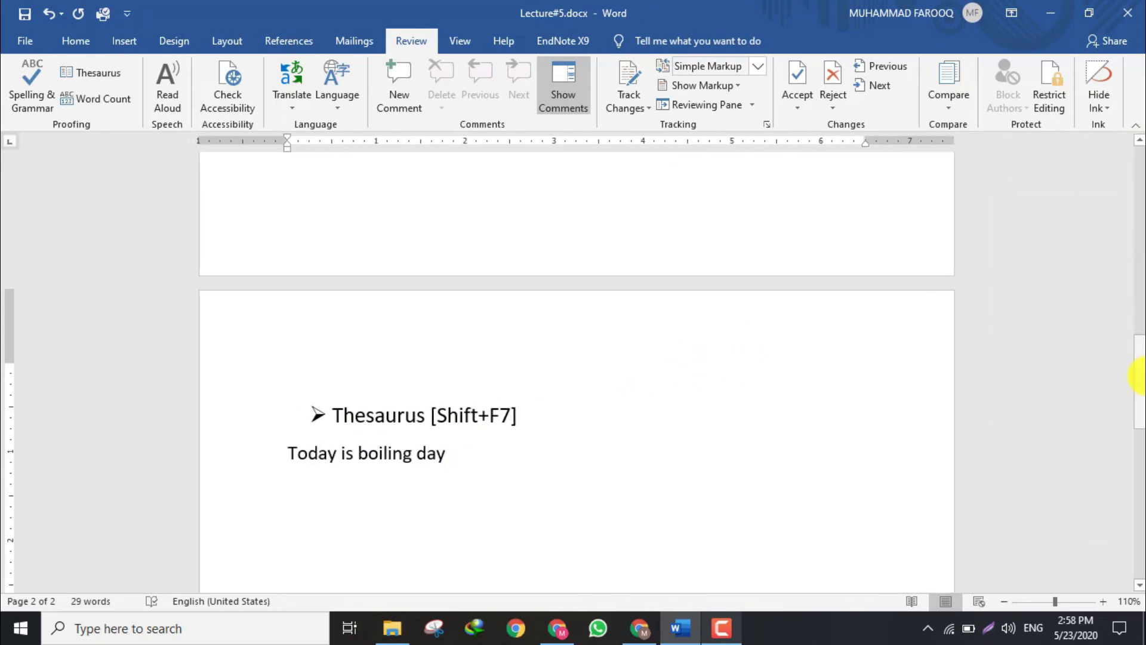
Step: Return to page 1 and check Word Count twice: 29 words, 172 characters, 2 pages
left_click_drag(1139, 376, 1139, 191)
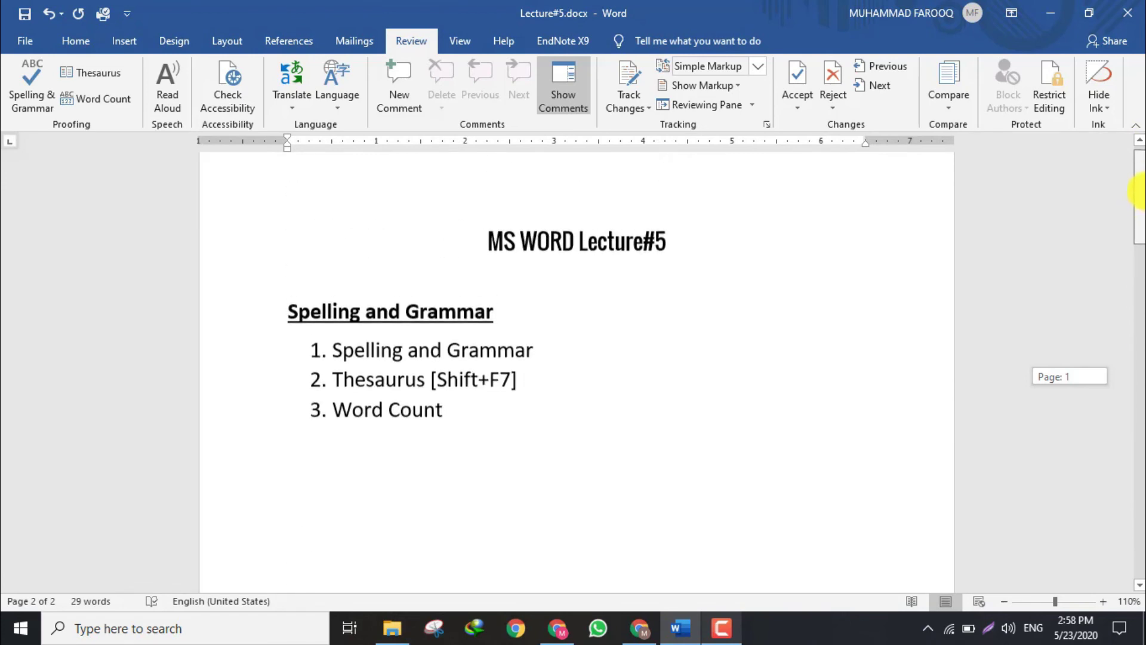
left_click_drag(1140, 193, 1139, 170)
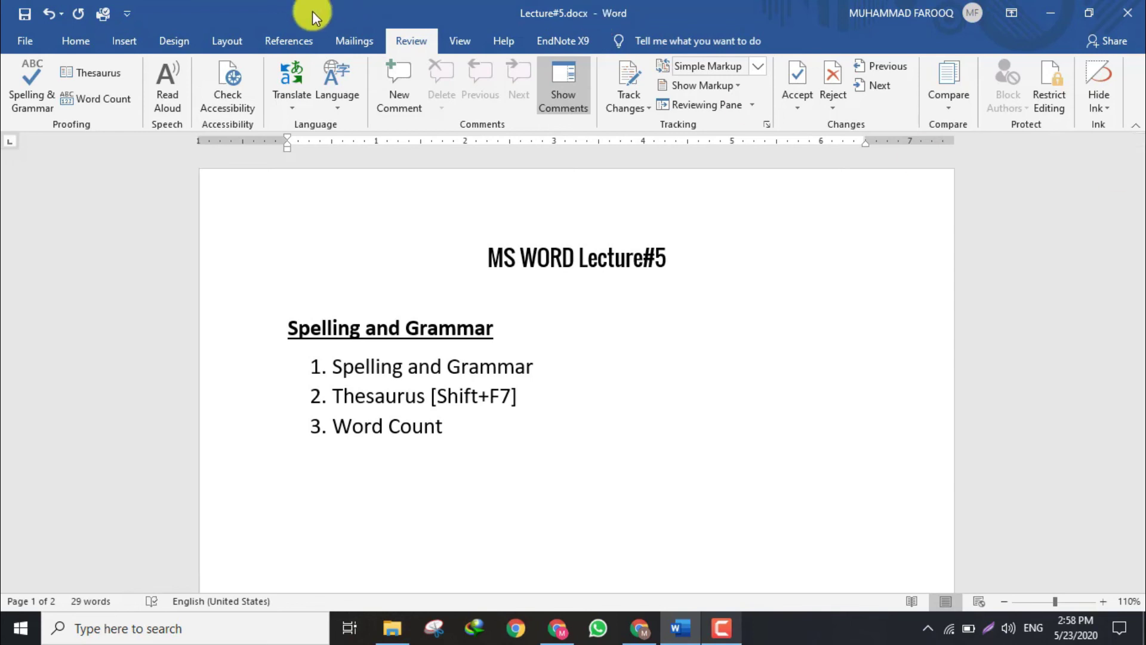
left_click(90, 104)
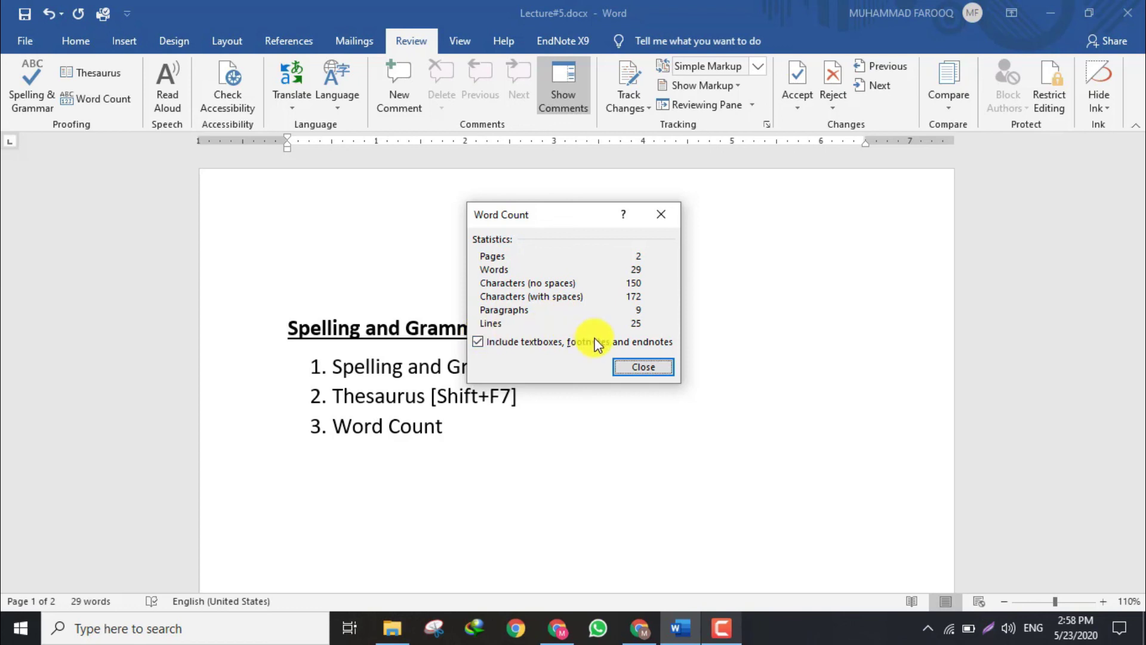
left_click(632, 366)
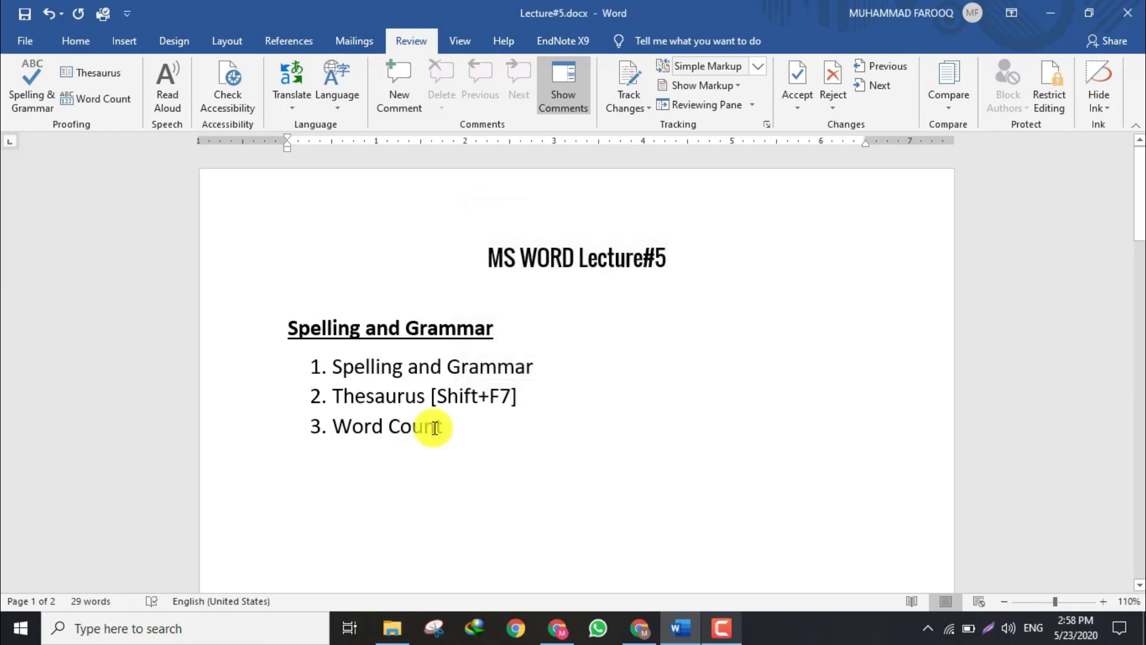
left_click(89, 602)
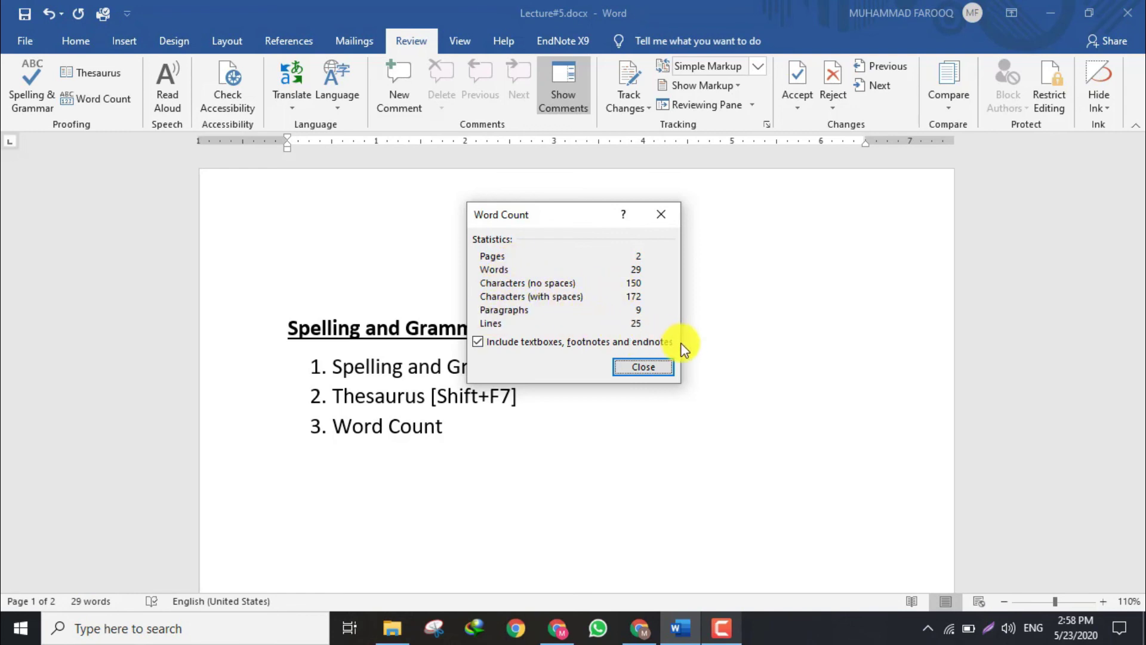
left_click(641, 369)
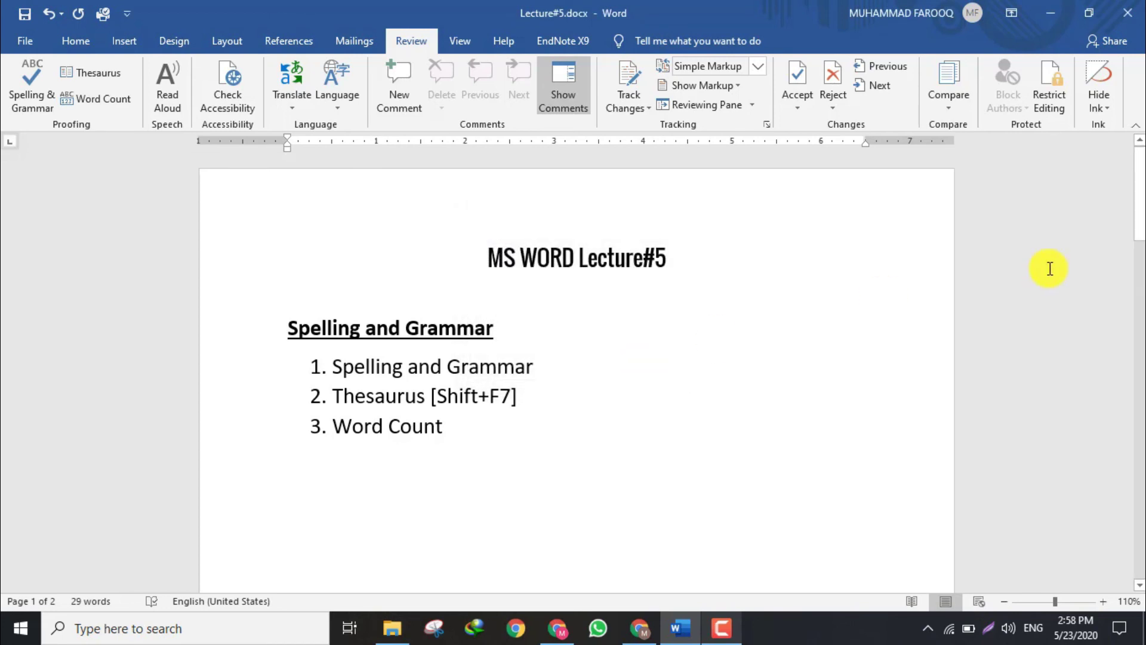
left_click_drag(1137, 219, 1137, 207)
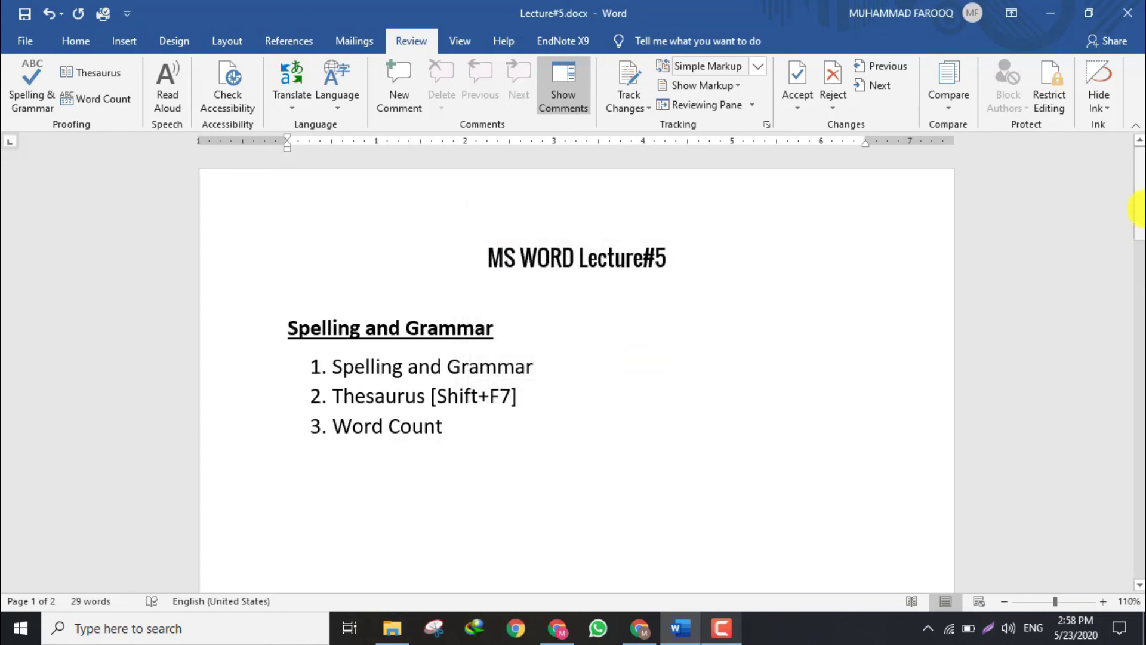